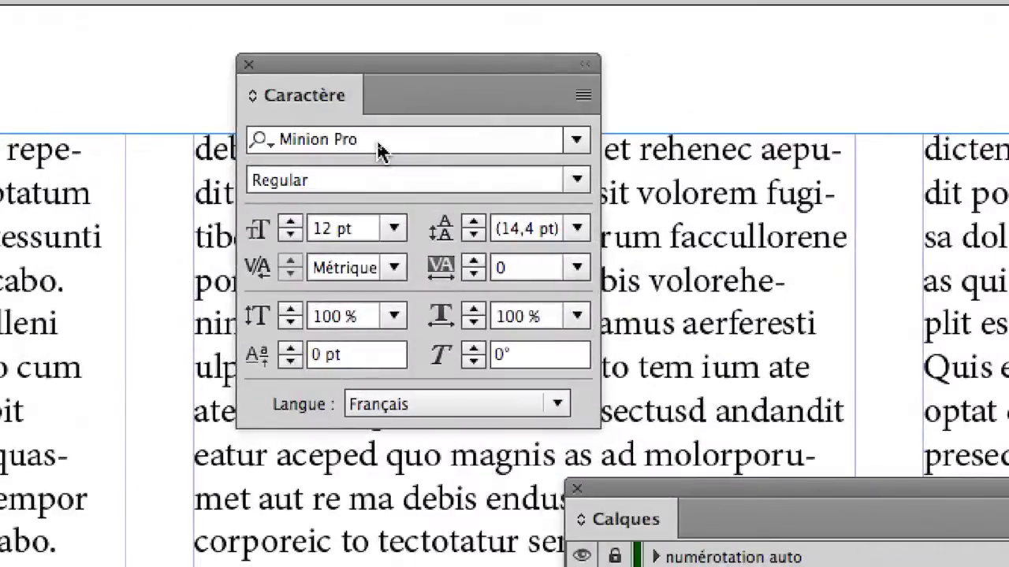
Change the selected three-column text frame's font to Adobe Garamond Pro Regular.
{"action": "left_click", "coordinate": [378, 150]}
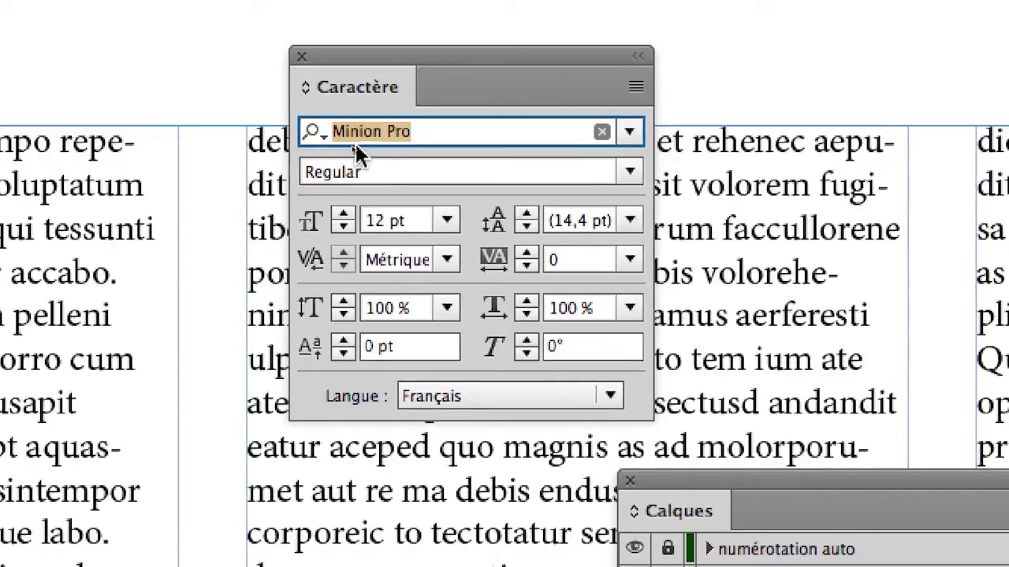
{"action": "type", "text": "adobe garamond"}
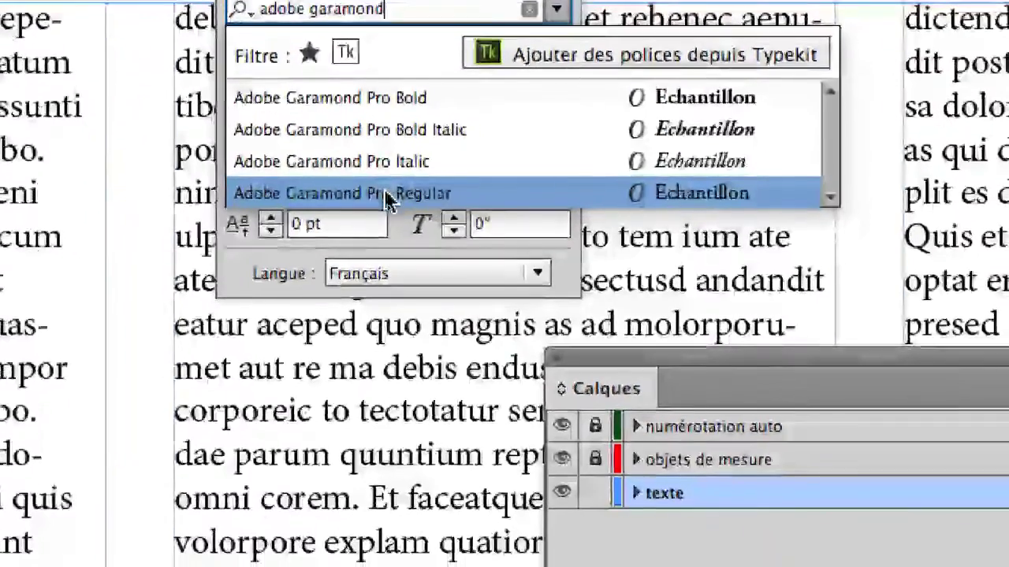
{"action": "left_click", "coordinate": [386, 201]}
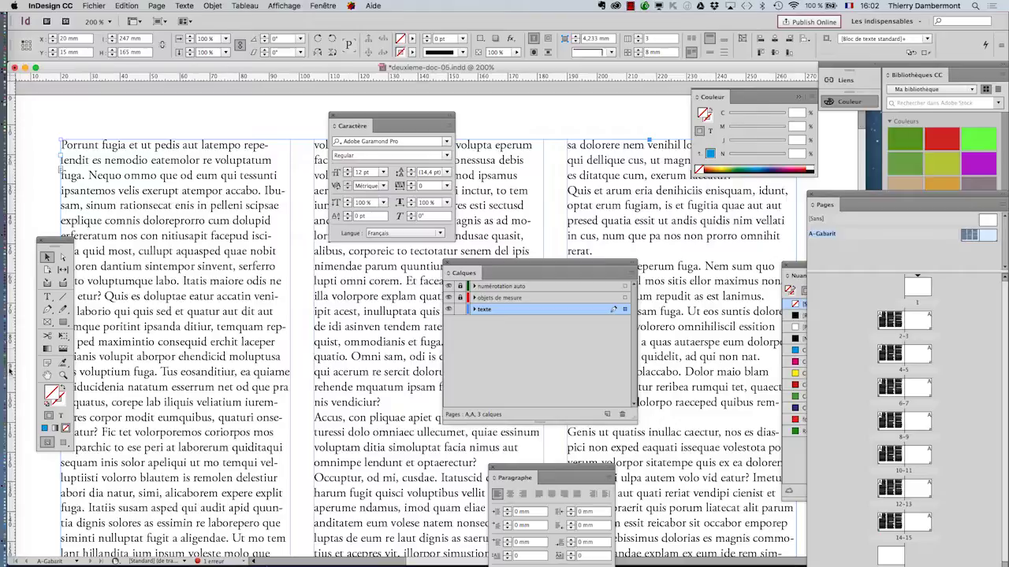
Switch to Firefox, search Google for "100 besten schriften" and open the Die 100 Besten Schriften website.
{"action": "left_click", "coordinate": [17, 480]}
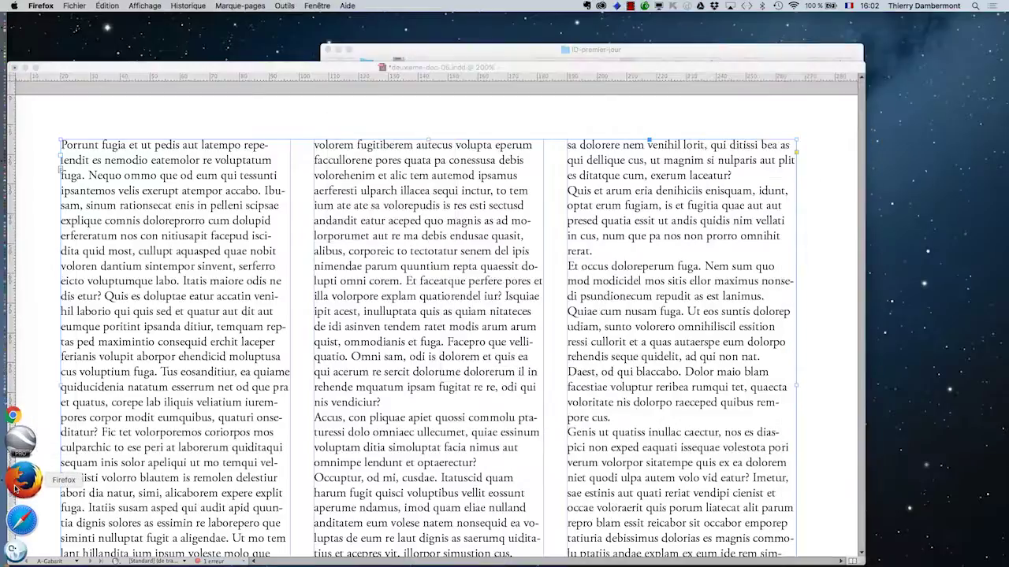
{"action": "left_click_drag", "start_coordinate": [248, 22], "coordinate": [238, 23]}
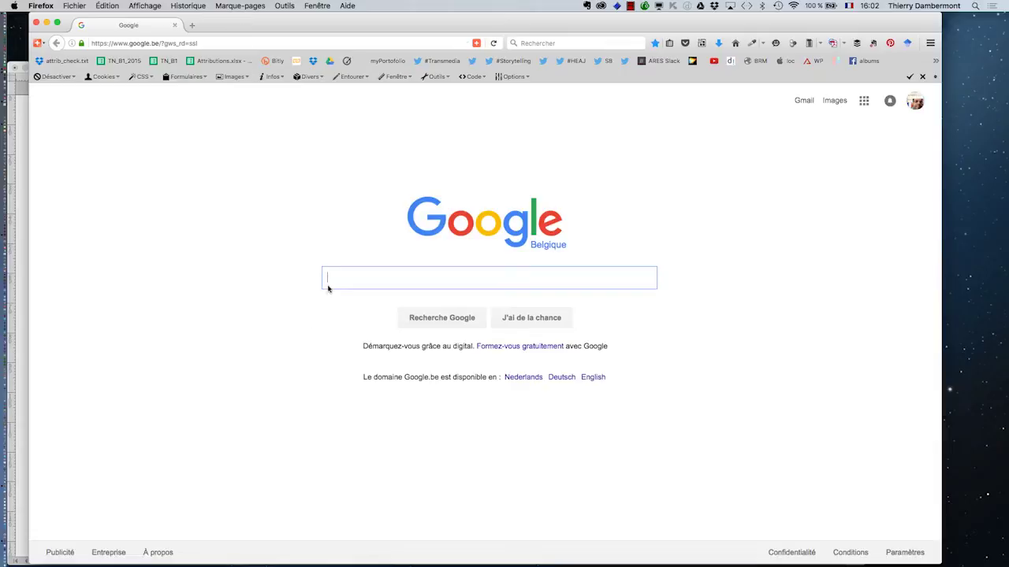
{"action": "type", "text": "100 b"}
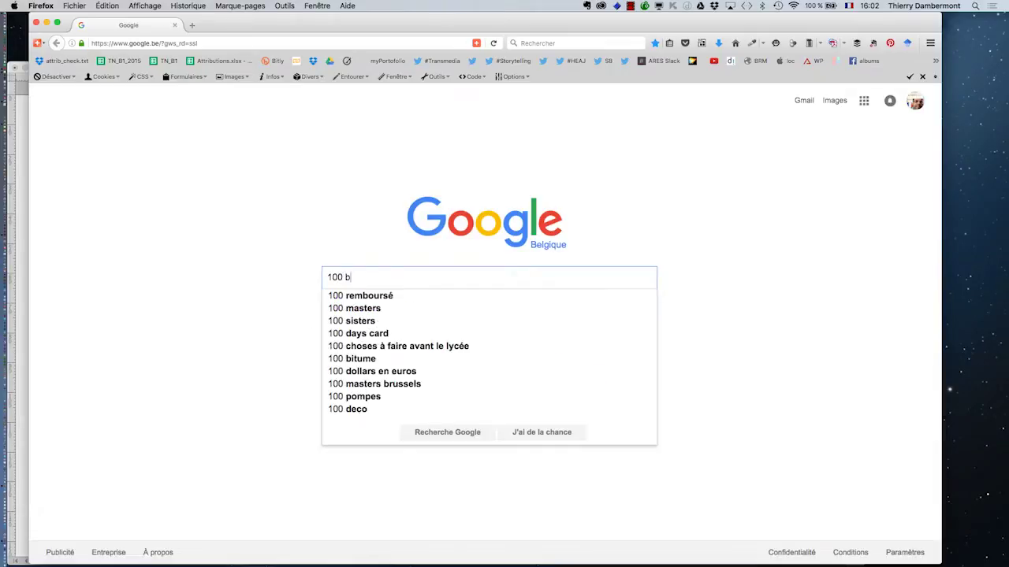
{"action": "type", "text": "este"}
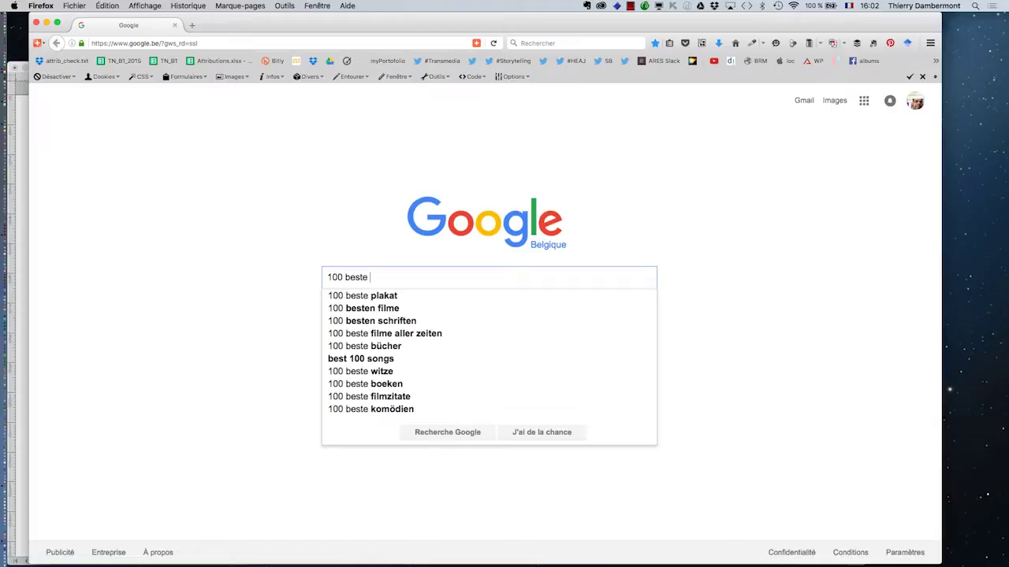
{"action": "left_click", "coordinate": [357, 321]}
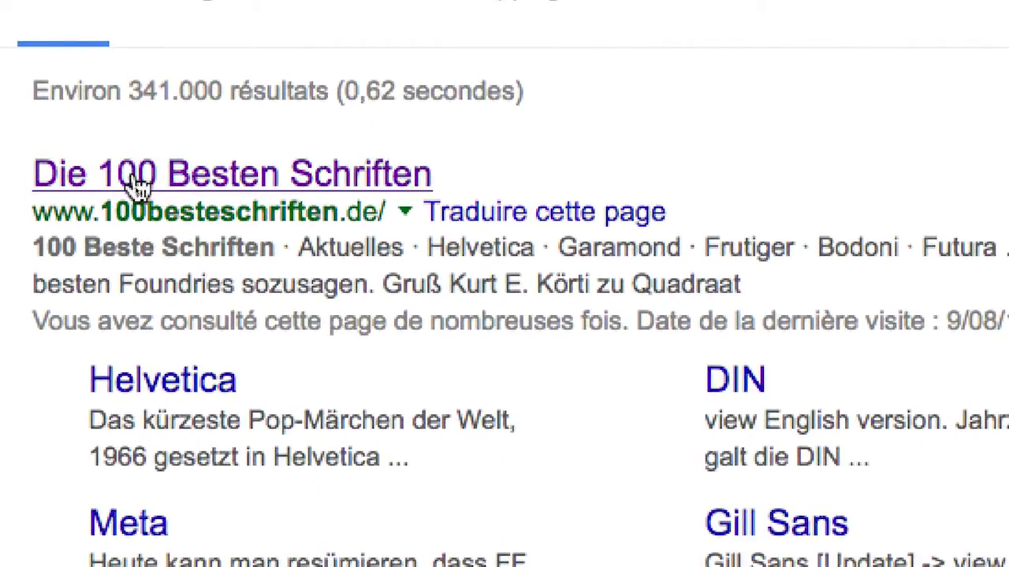
{"action": "left_click", "coordinate": [136, 187]}
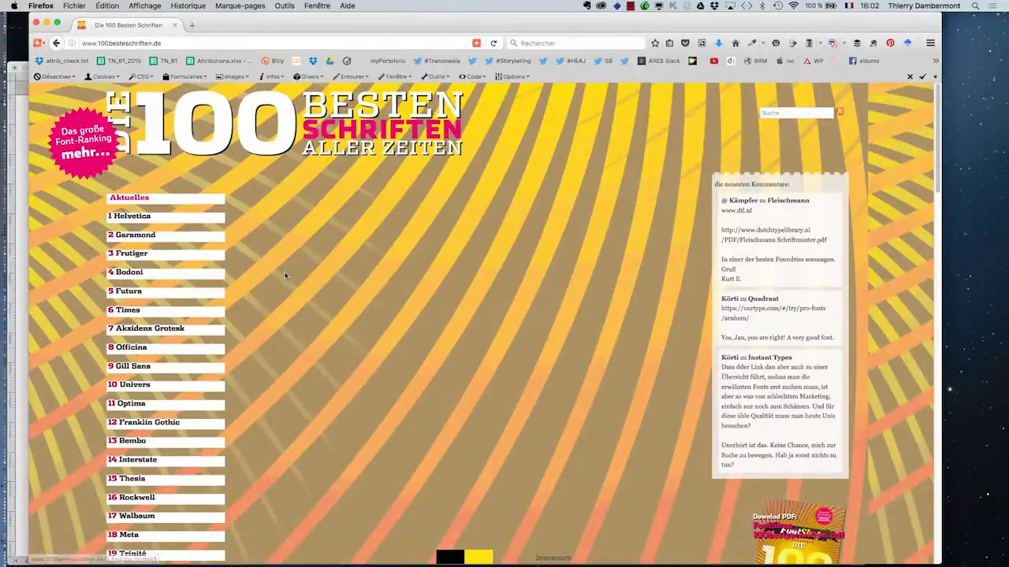
Browse the ranked typeface list and examine the entries for 15 Thesis and 30 Minion.
{"action": "scroll", "coordinate": [285, 278], "scroll_direction": "down", "scroll_amount": 3}
{"action": "scroll", "coordinate": [285, 278], "scroll_direction": "down", "scroll_amount": 5}
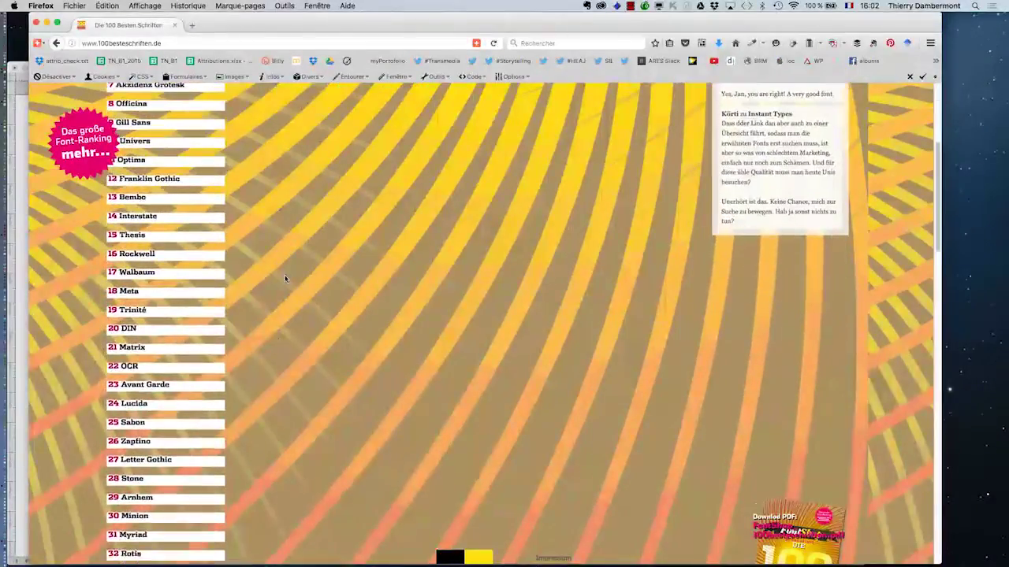
{"action": "left_click", "coordinate": [132, 220]}
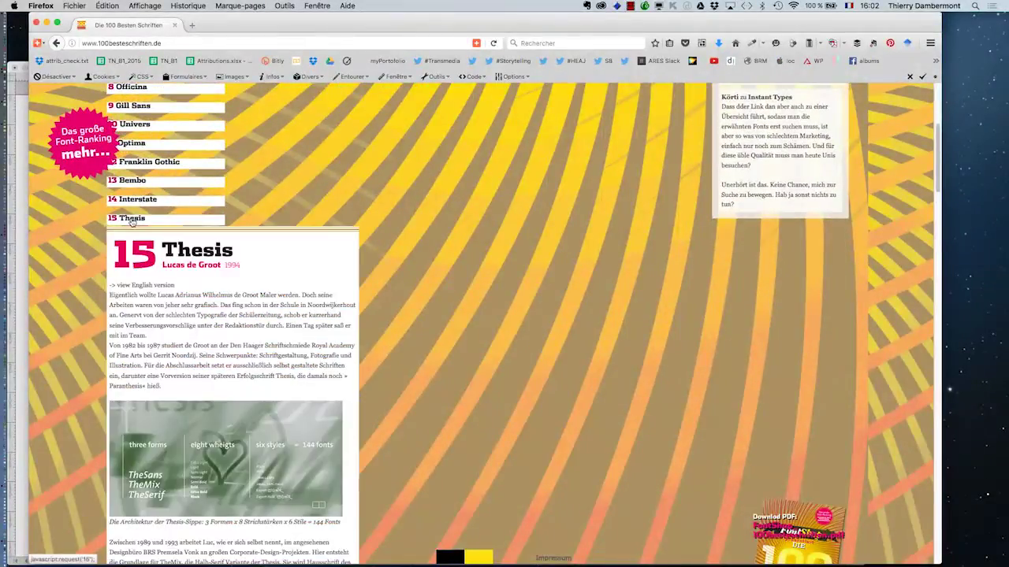
{"action": "scroll", "coordinate": [132, 223], "scroll_direction": "down", "scroll_amount": 15}
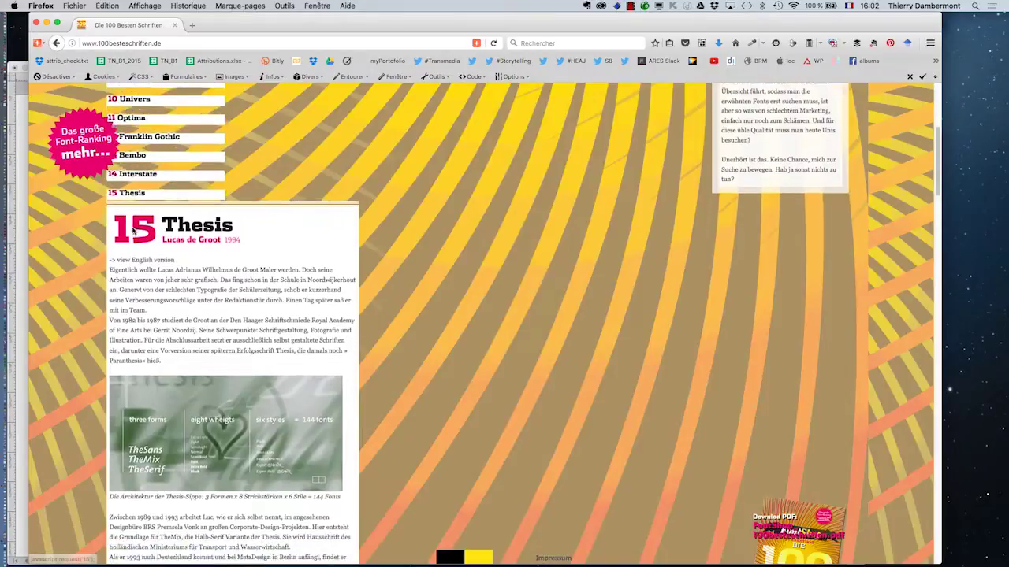
{"action": "scroll", "coordinate": [139, 282], "scroll_direction": "down", "scroll_amount": 10}
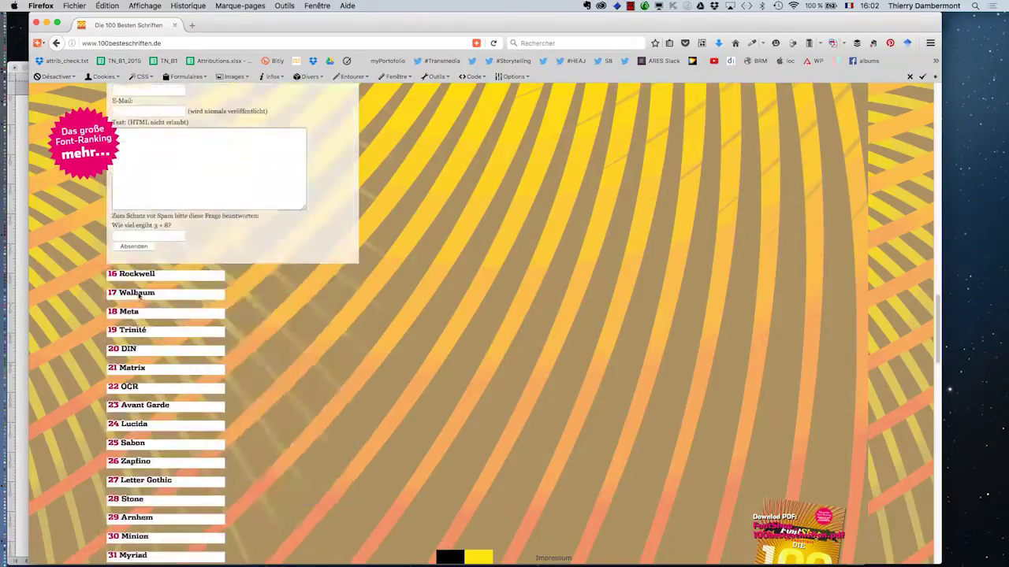
{"action": "scroll", "coordinate": [135, 384], "scroll_direction": "down", "scroll_amount": 5}
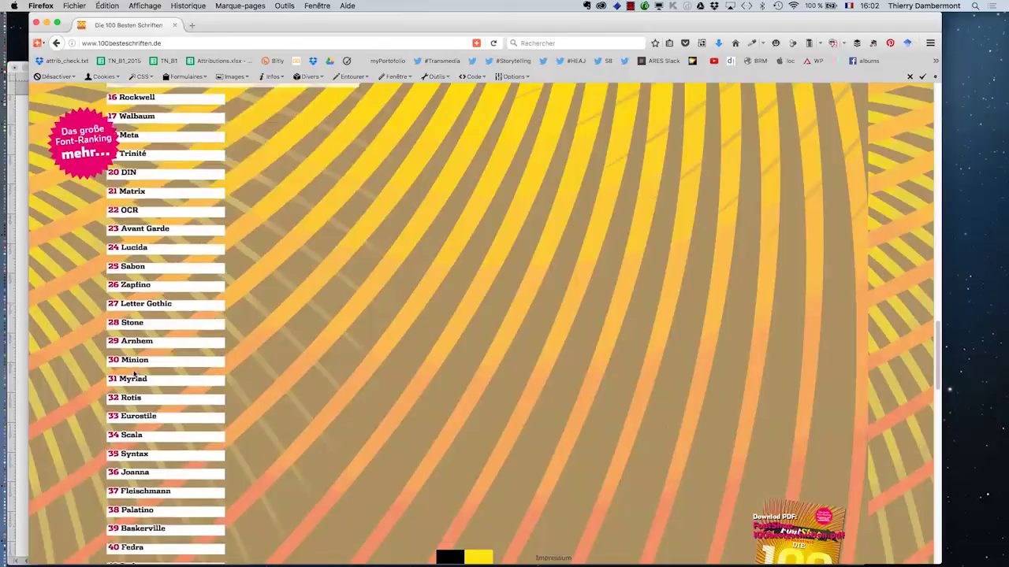
{"action": "left_click", "coordinate": [133, 362]}
{"action": "scroll", "coordinate": [134, 364], "scroll_direction": "down", "scroll_amount": 15}
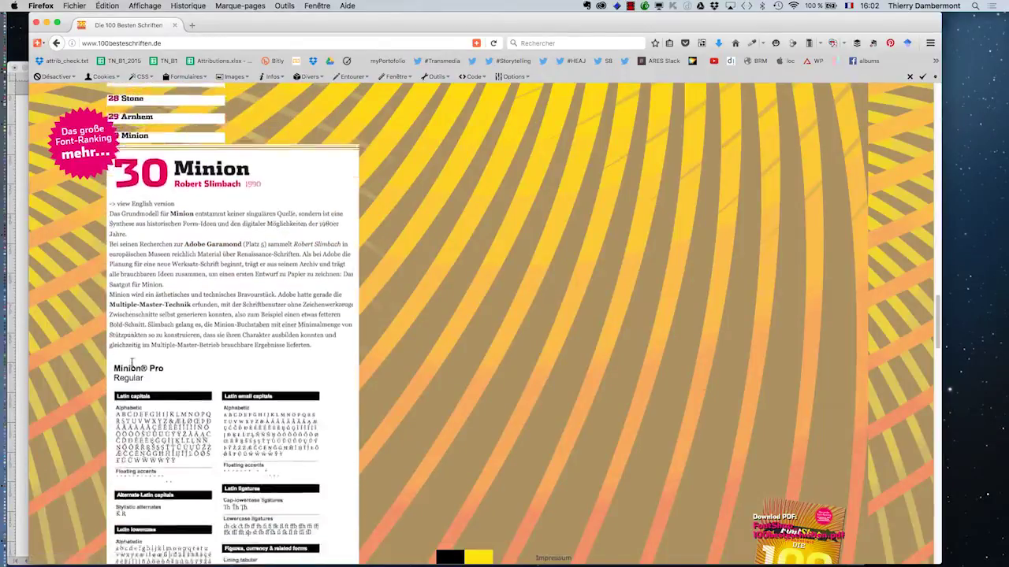
{"action": "scroll", "coordinate": [132, 394], "scroll_direction": "down", "scroll_amount": 5}
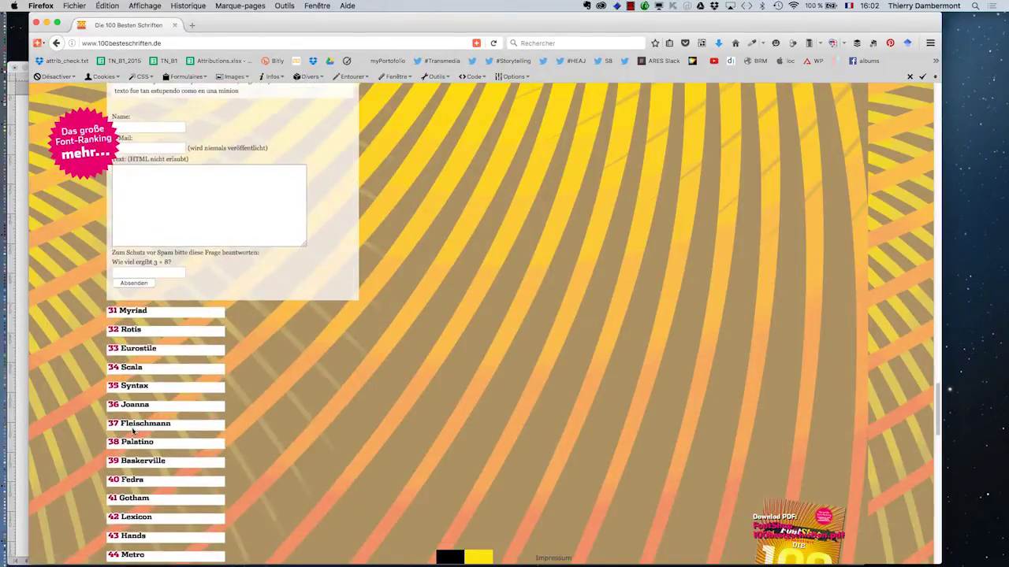
Examine the entries for 36 Joanna and 39 Baskerville further down the typeface ranking.
{"action": "left_click", "coordinate": [135, 406]}
{"action": "scroll", "coordinate": [134, 409], "scroll_direction": "down", "scroll_amount": 10}
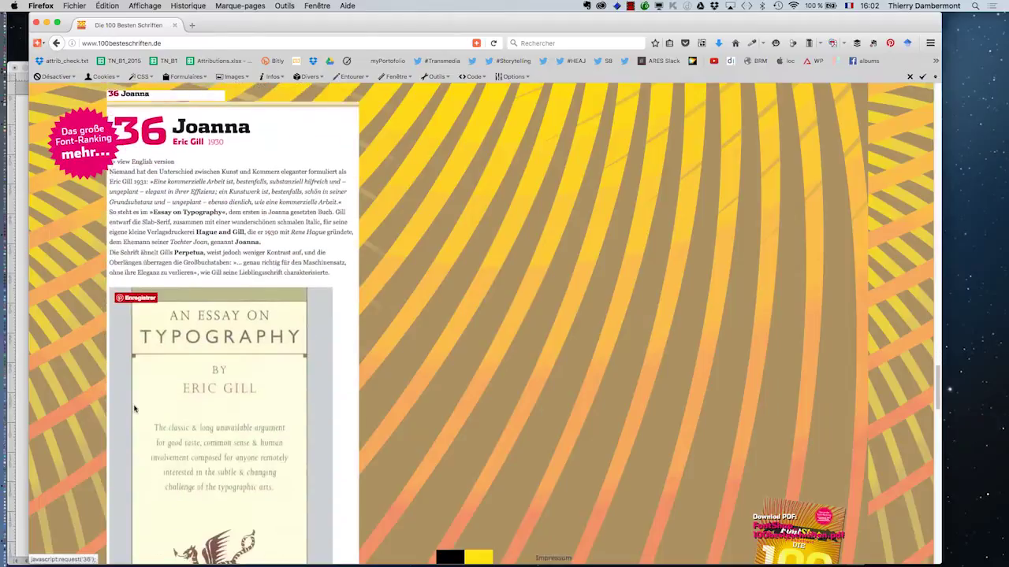
{"action": "scroll", "coordinate": [134, 408], "scroll_direction": "down", "scroll_amount": 10}
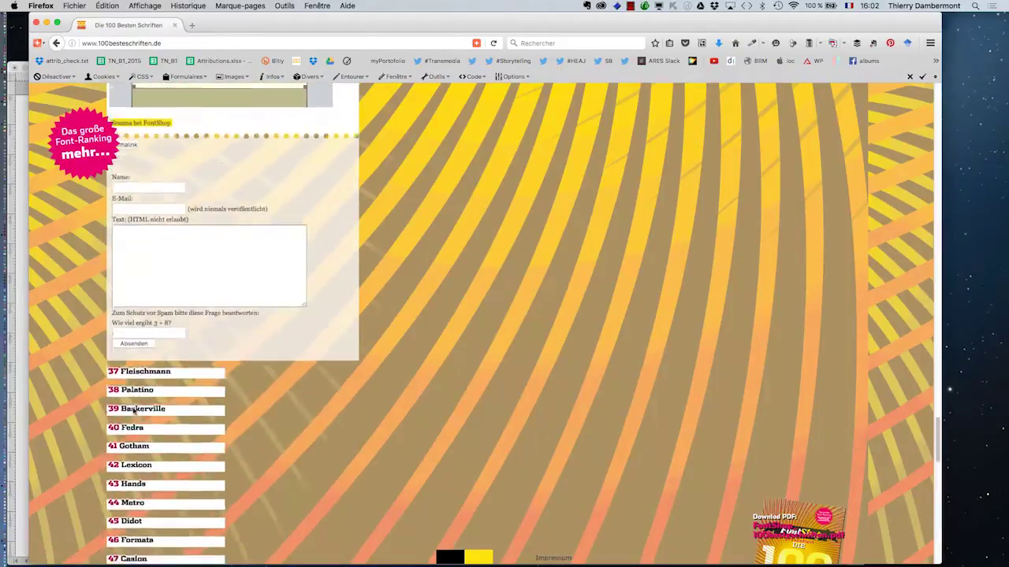
{"action": "left_click", "coordinate": [135, 330]}
{"action": "scroll", "coordinate": [138, 347], "scroll_direction": "down", "scroll_amount": 10}
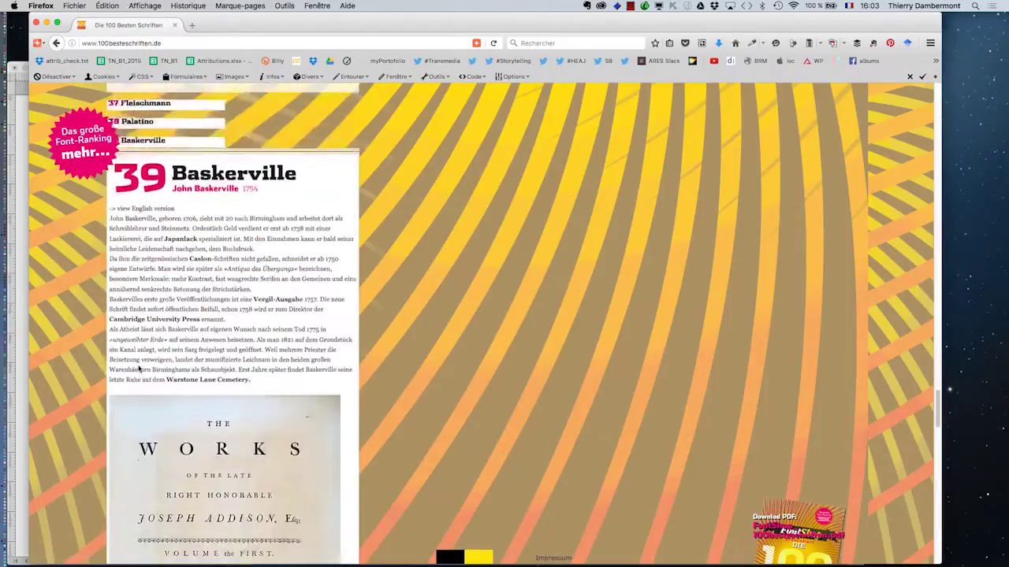
{"action": "scroll", "coordinate": [139, 368], "scroll_direction": "down", "scroll_amount": 10}
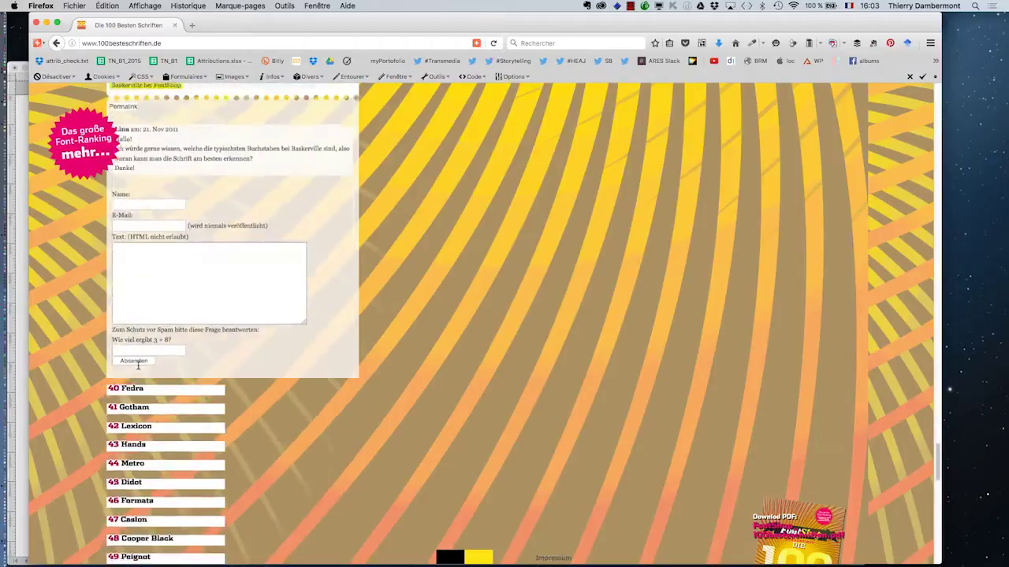
{"action": "scroll", "coordinate": [139, 368], "scroll_direction": "up", "scroll_amount": 15}
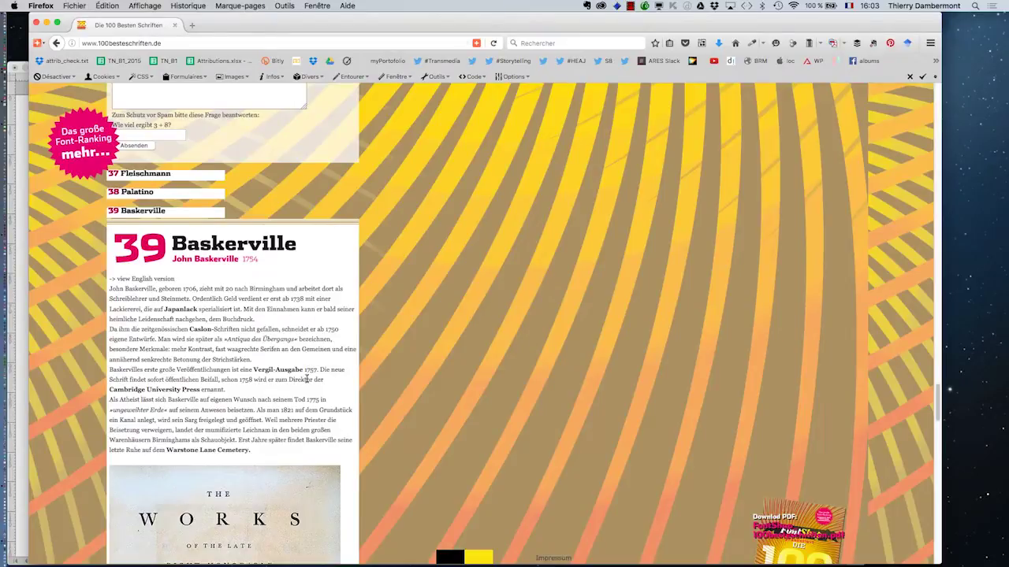
{"action": "scroll", "coordinate": [306, 379], "scroll_direction": "down", "scroll_amount": 2}
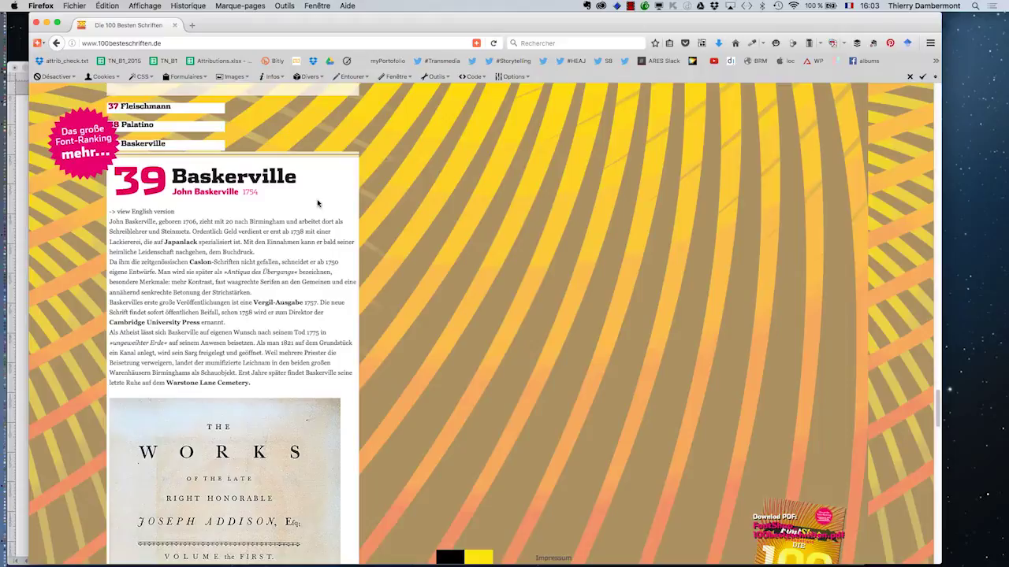
Close the Firefox window, switch back to the InDesign document and check the styles available for Adobe Garamond Pro.
{"action": "left_click", "coordinate": [36, 26]}
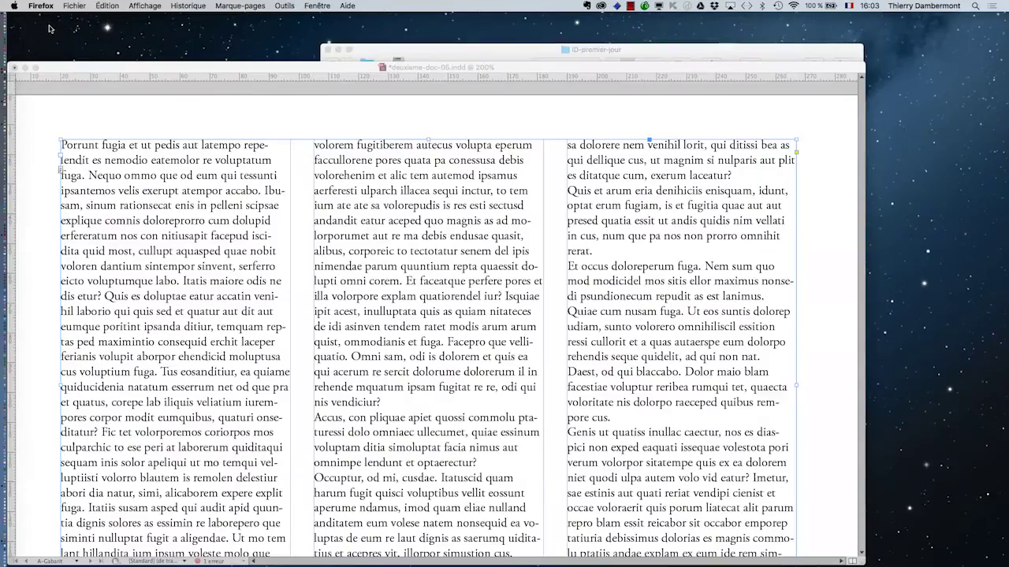
{"action": "left_click", "coordinate": [277, 70]}
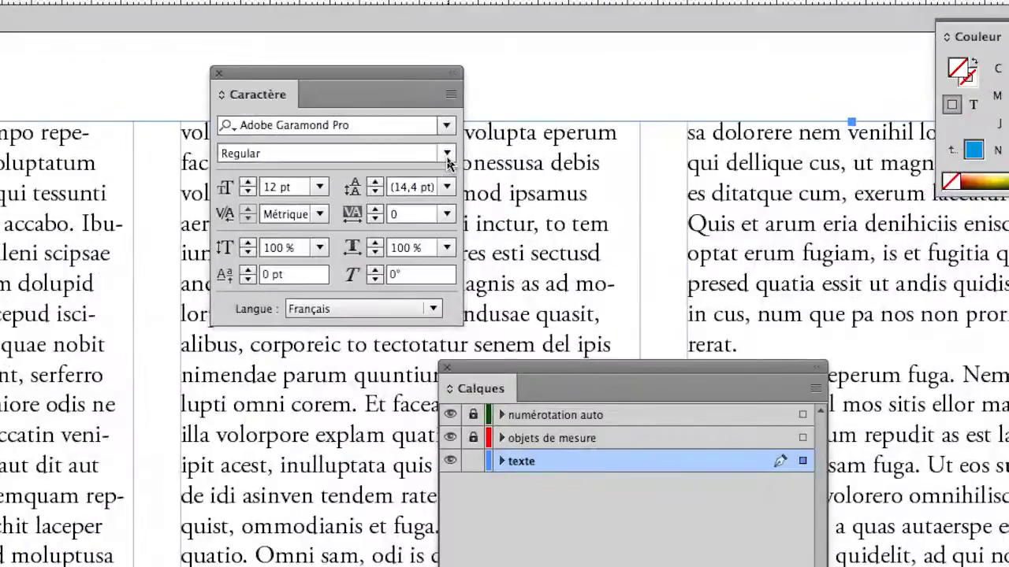
{"action": "left_click", "coordinate": [448, 160]}
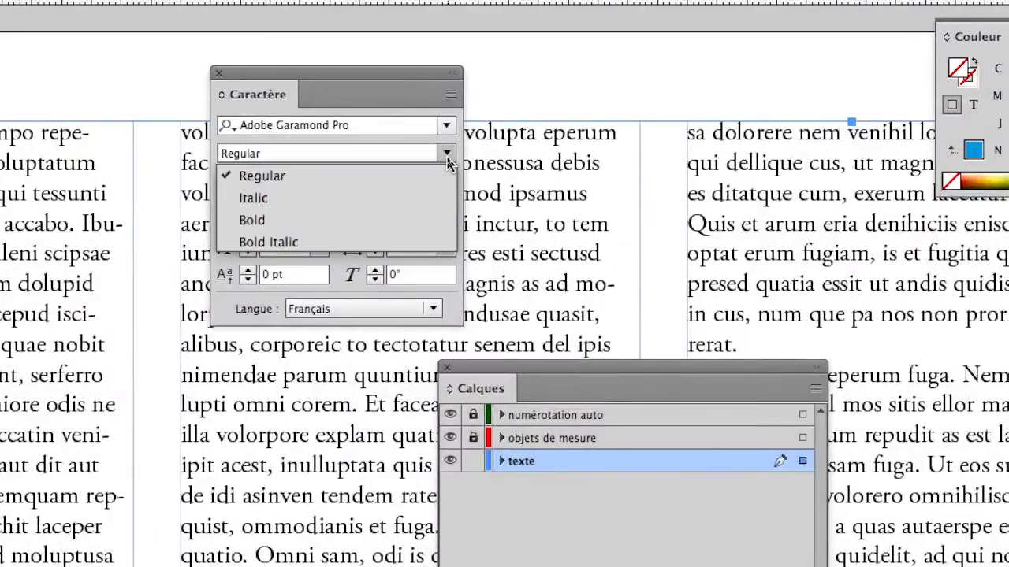
{"action": "left_click", "coordinate": [448, 160]}
{"action": "left_click", "coordinate": [448, 160]}
{"action": "left_click", "coordinate": [448, 160]}
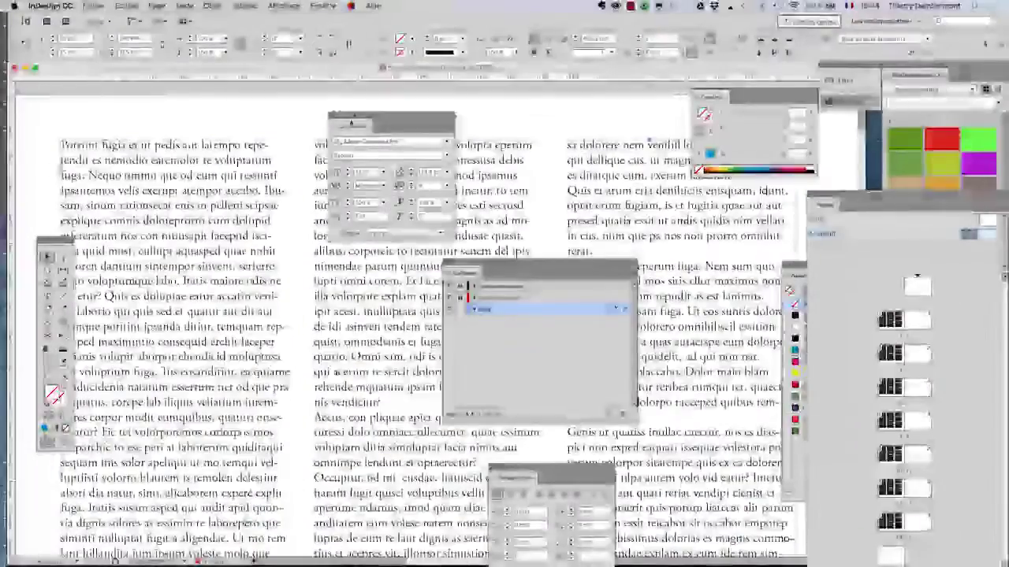
Move the floating Caractère and Calques panels aside to uncover the first two text columns.
{"action": "left_click_drag", "start_coordinate": [347, 116], "coordinate": [681, 283]}
{"action": "left_click_drag", "start_coordinate": [695, 331], "coordinate": [660, 199]}
{"action": "left_click_drag", "start_coordinate": [462, 272], "coordinate": [625, 218]}
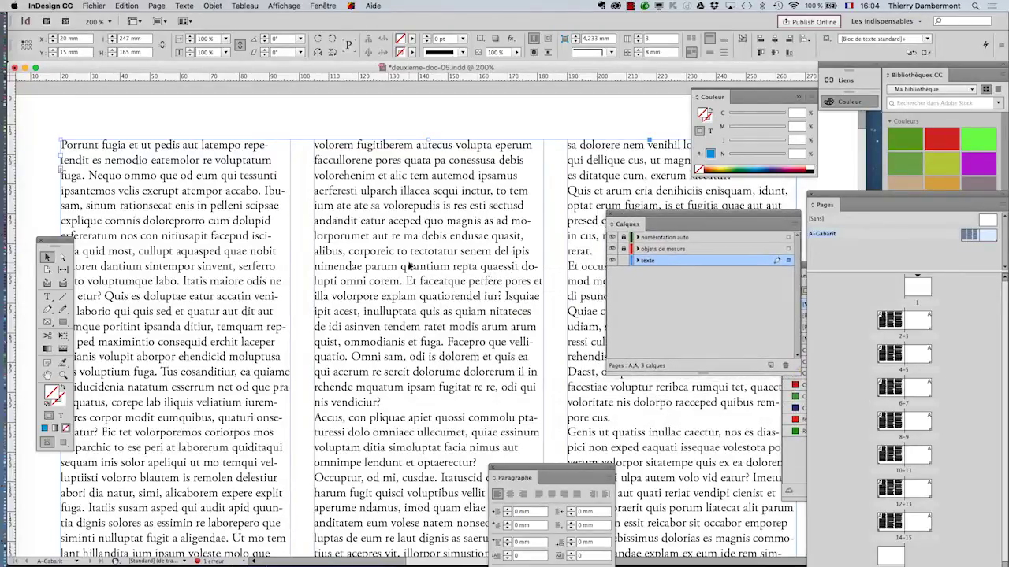
{"action": "scroll", "coordinate": [409, 266], "scroll_direction": "down", "scroll_amount": 1}
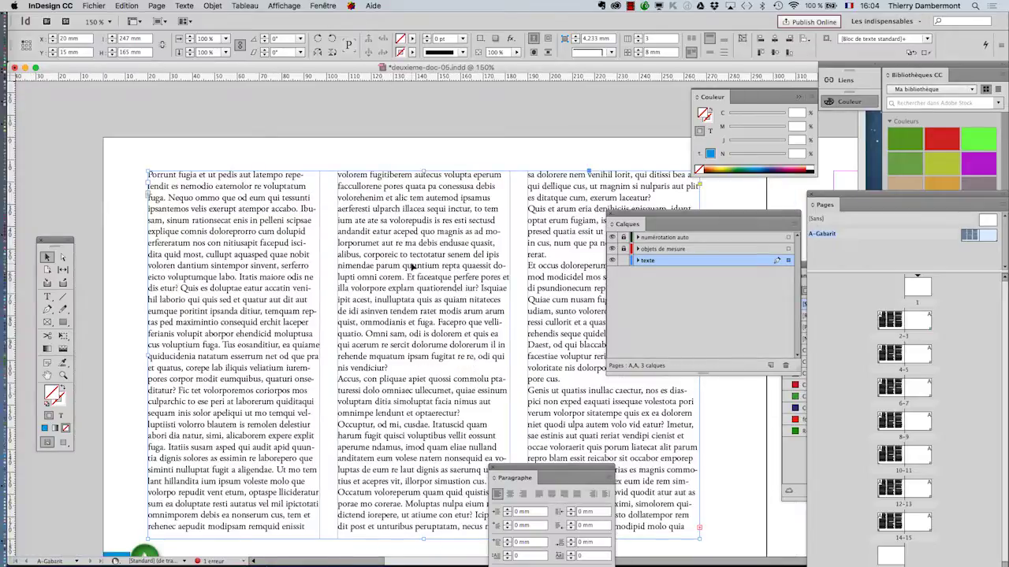
Save the document under the new name deuxieme-doc-06.indd in the ID-premier-jour folder.
{"action": "left_click", "coordinate": [97, 6]}
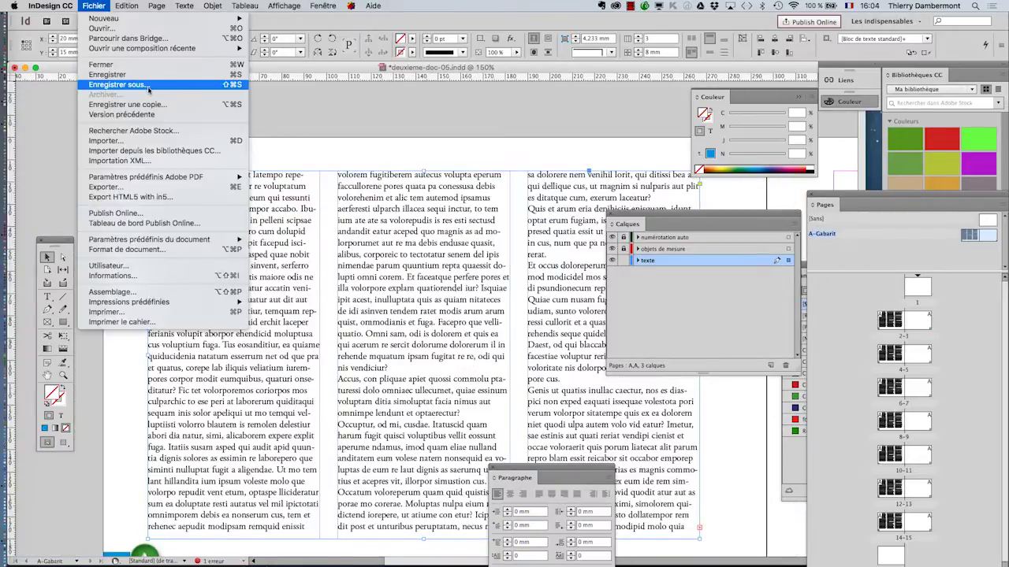
{"action": "left_click", "coordinate": [148, 84]}
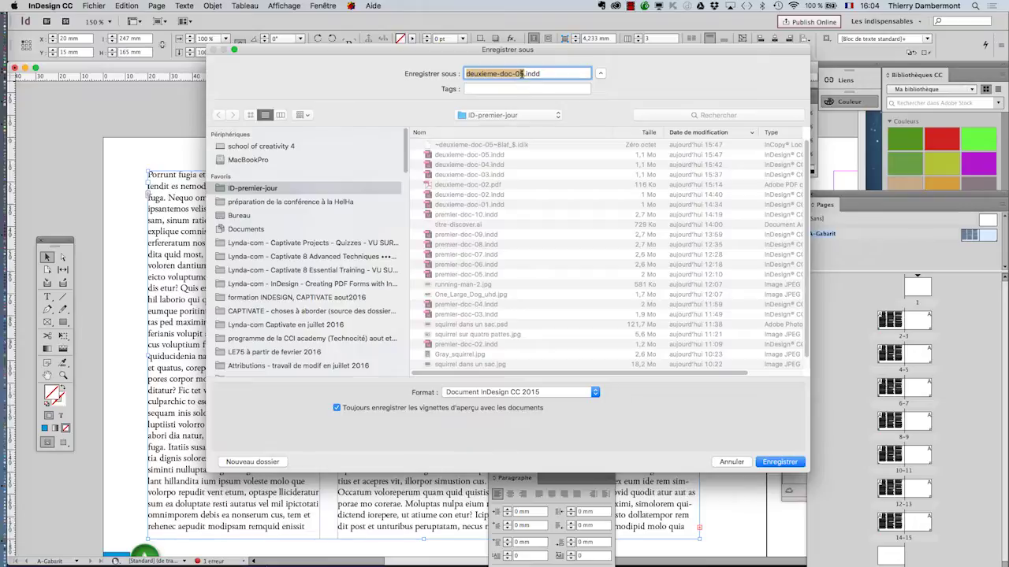
{"action": "left_click", "coordinate": [520, 74]}
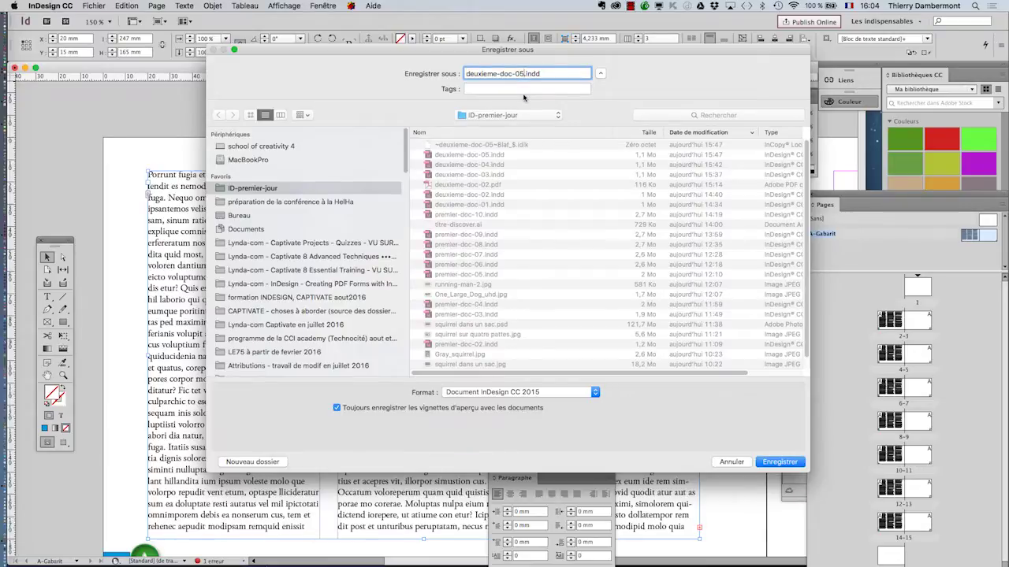
{"action": "key", "text": "BackSpace"}
{"action": "type", "text": "6"}
{"action": "left_click", "coordinate": [776, 462]}
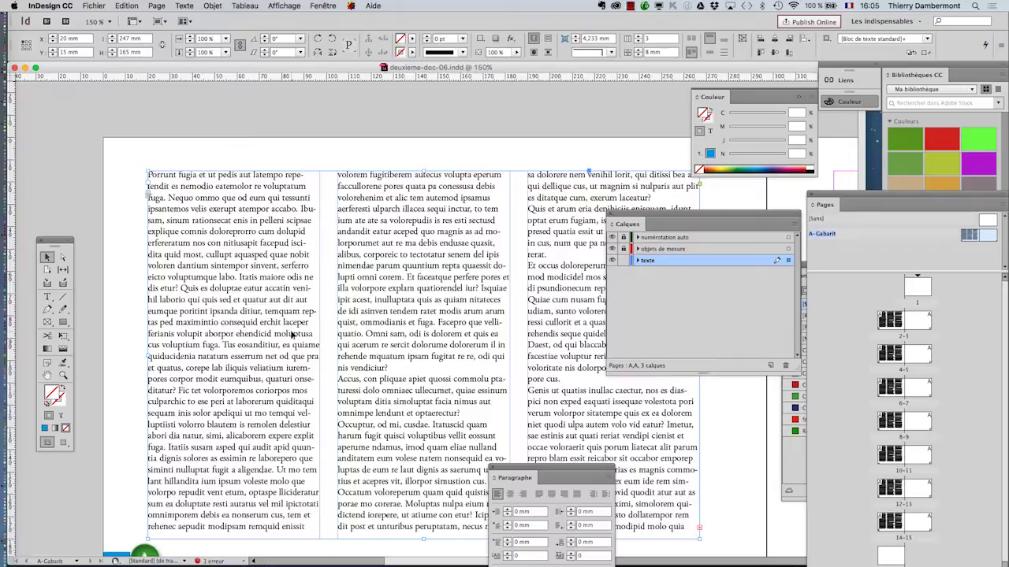
Justify the text frame's paragraphs with Justifier à gauche and move the Paragraphe panel clear of the first two columns.
{"action": "left_click_drag", "start_coordinate": [519, 467], "coordinate": [401, 118]}
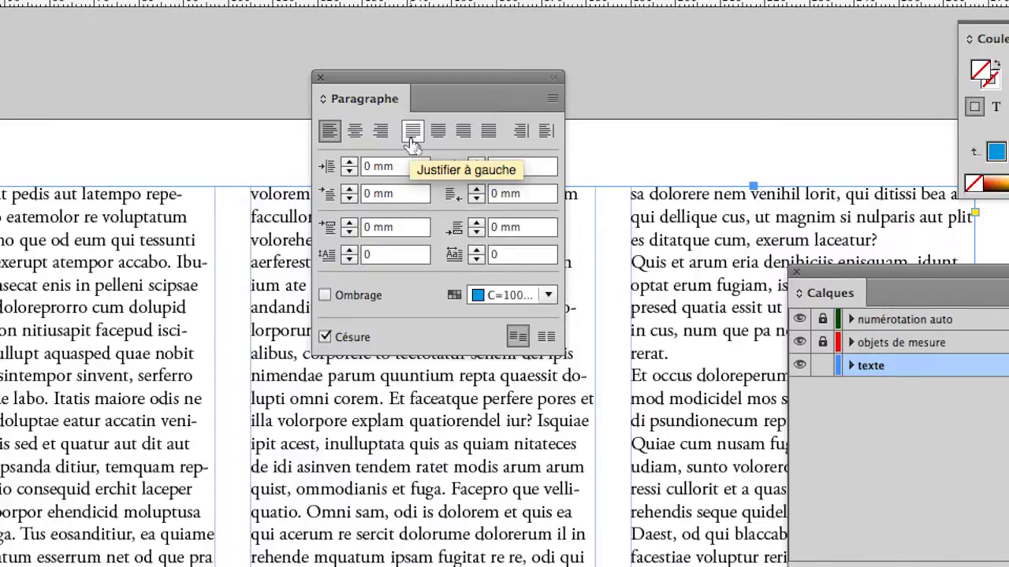
{"action": "left_click", "coordinate": [412, 140]}
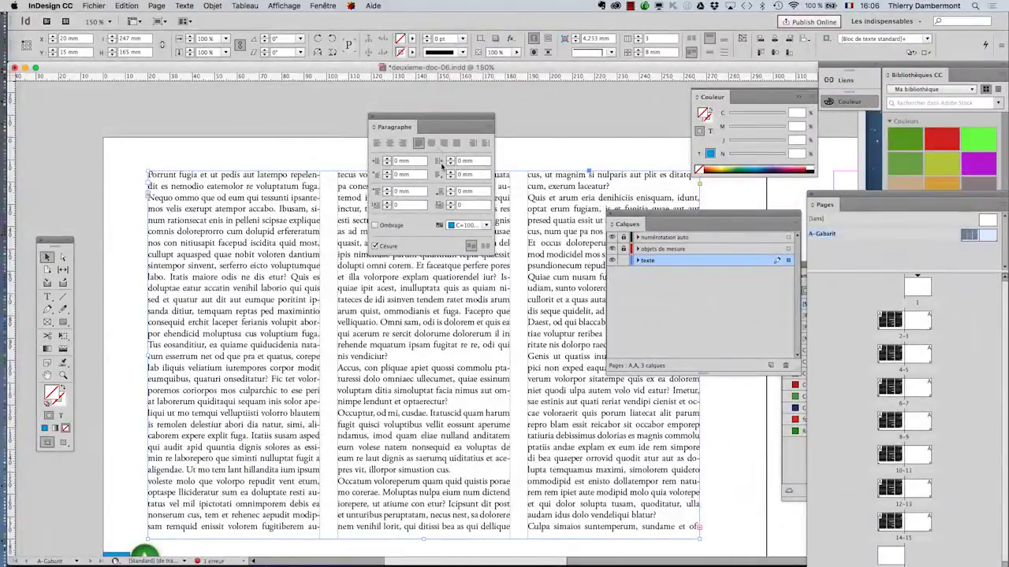
{"action": "left_click_drag", "start_coordinate": [423, 118], "coordinate": [315, 95]}
{"action": "left_click_drag", "start_coordinate": [240, 93], "coordinate": [782, 421]}
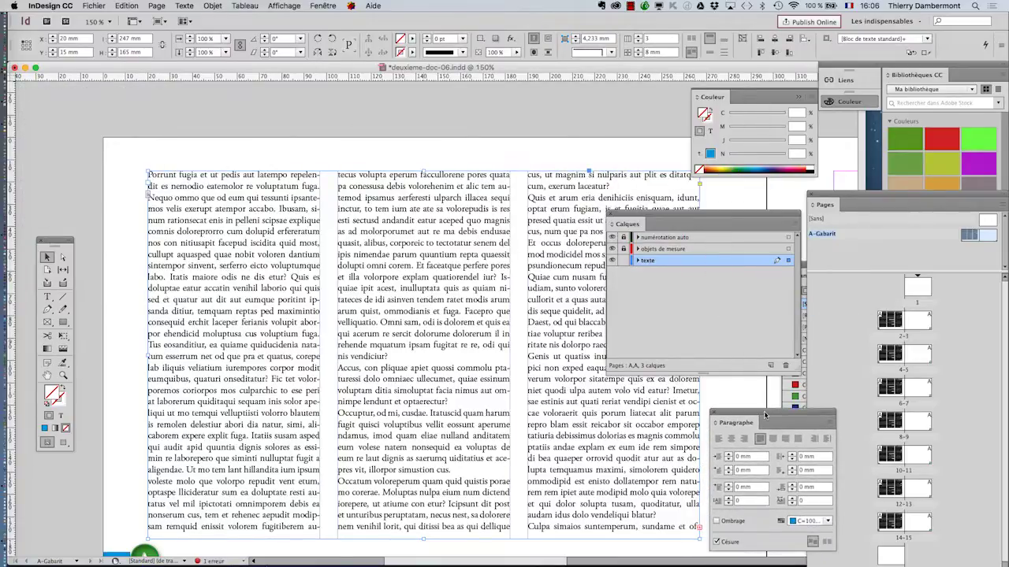
Close the floating Calques panel to uncover the third column of the text frame.
{"action": "left_click", "coordinate": [612, 215]}
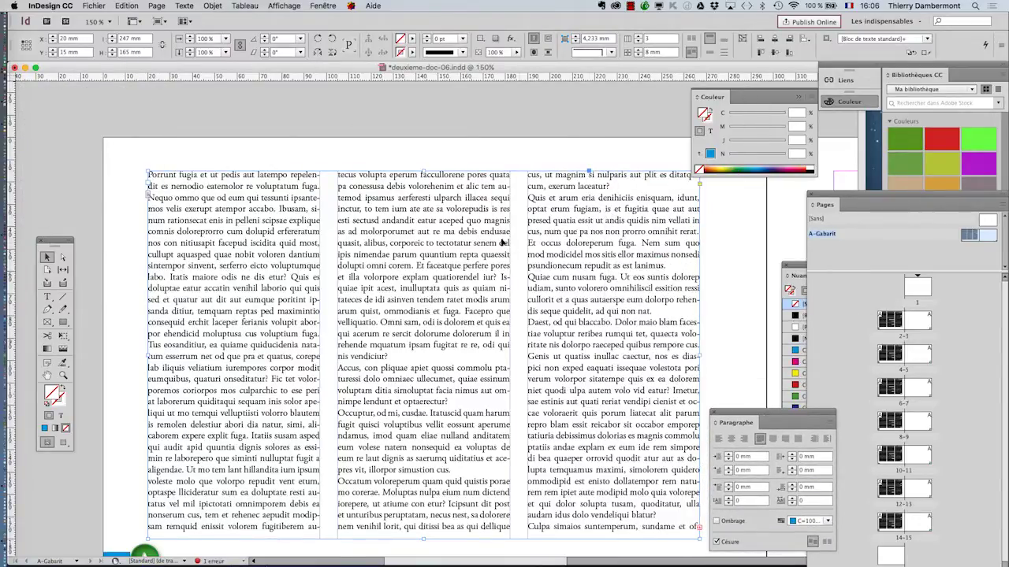
{"action": "left_click", "coordinate": [393, 154]}
{"action": "left_click", "coordinate": [400, 182]}
Set the master page text frame to 4 fixed columns in its text frame options and move the Paragraphe panel clear of the last column.
{"action": "left_click", "coordinate": [211, 5]}
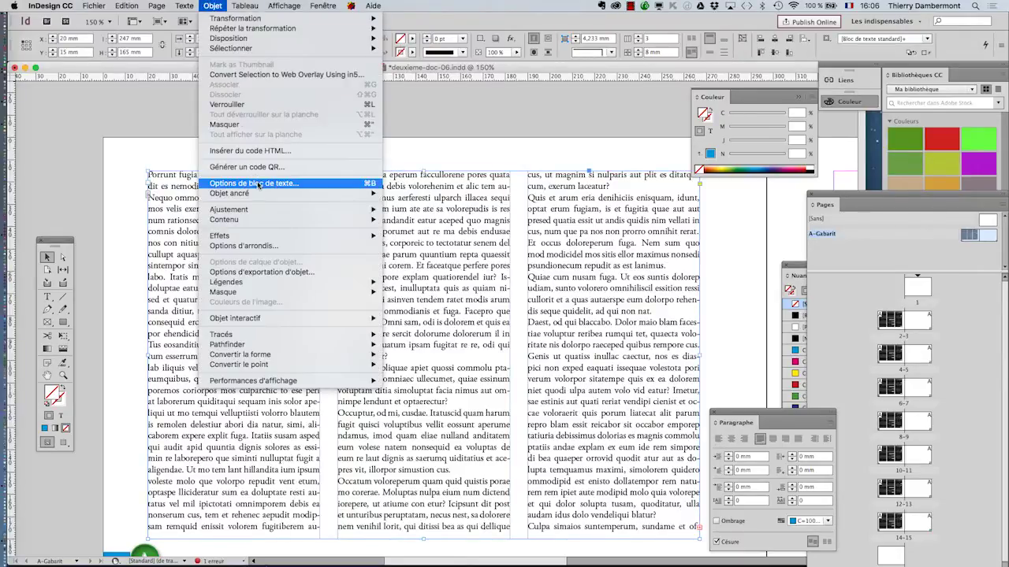
{"action": "left_click", "coordinate": [254, 183]}
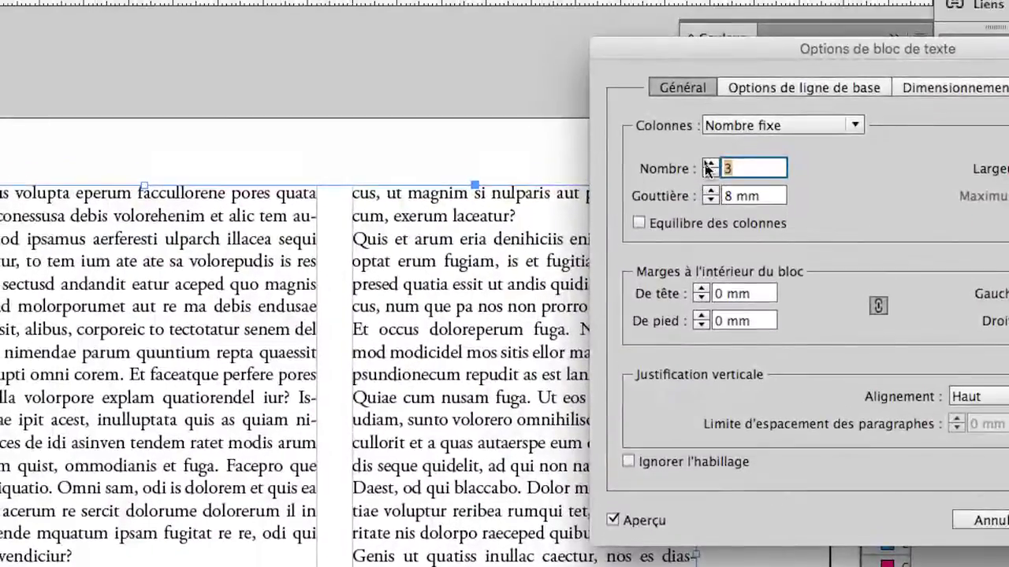
{"action": "left_click", "coordinate": [707, 159]}
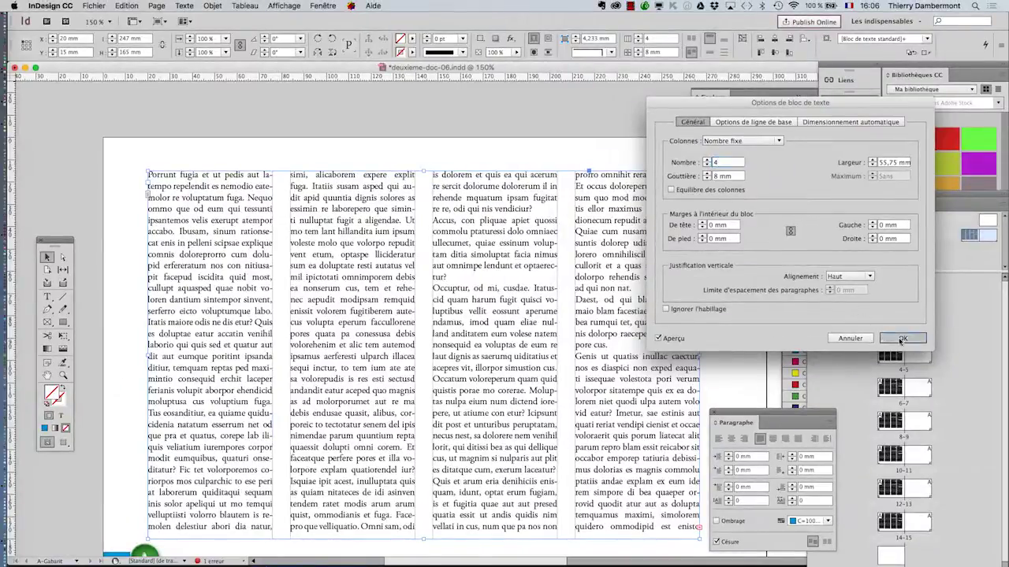
{"action": "left_click", "coordinate": [901, 339]}
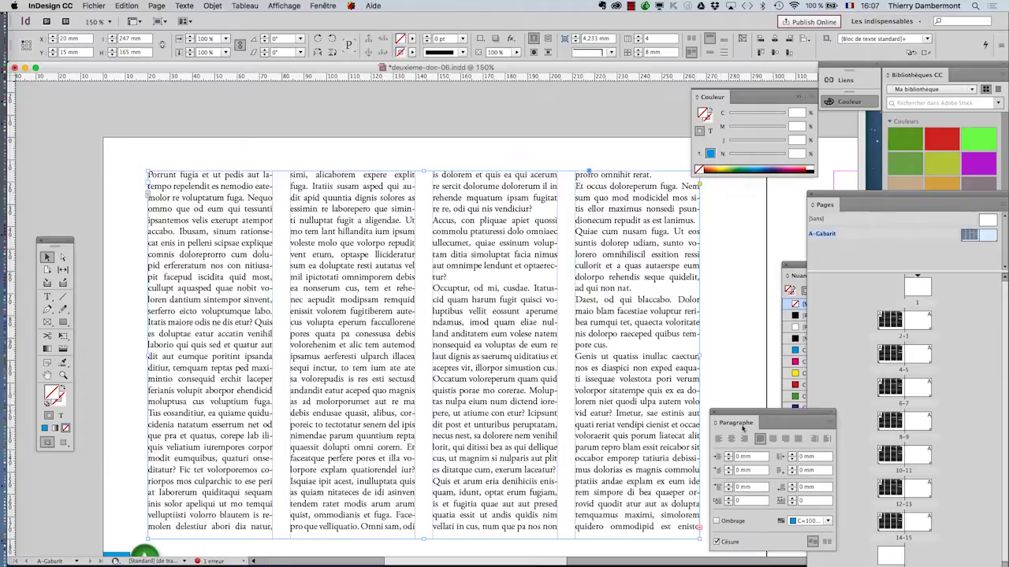
{"action": "left_click_drag", "start_coordinate": [718, 419], "coordinate": [758, 392]}
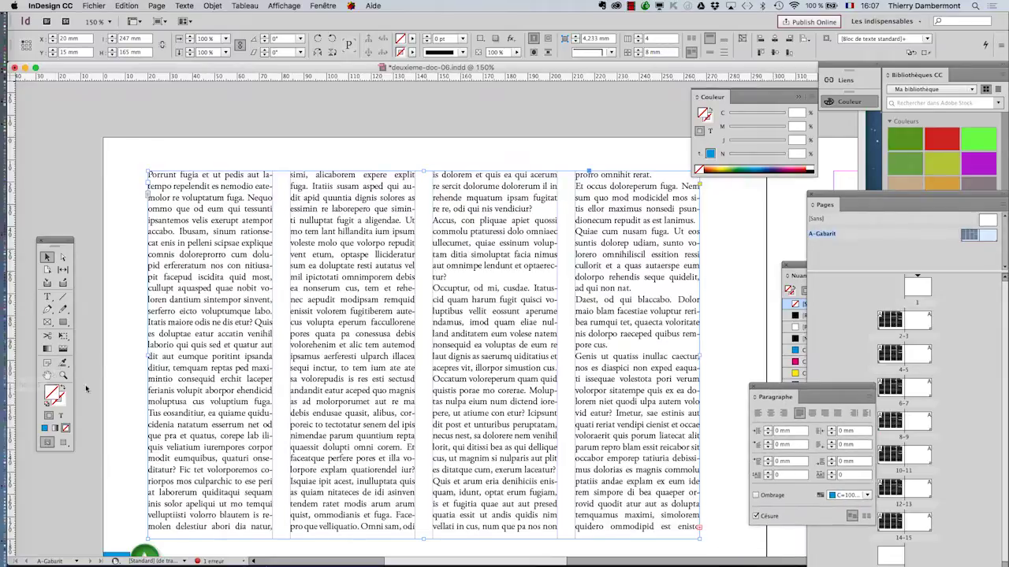